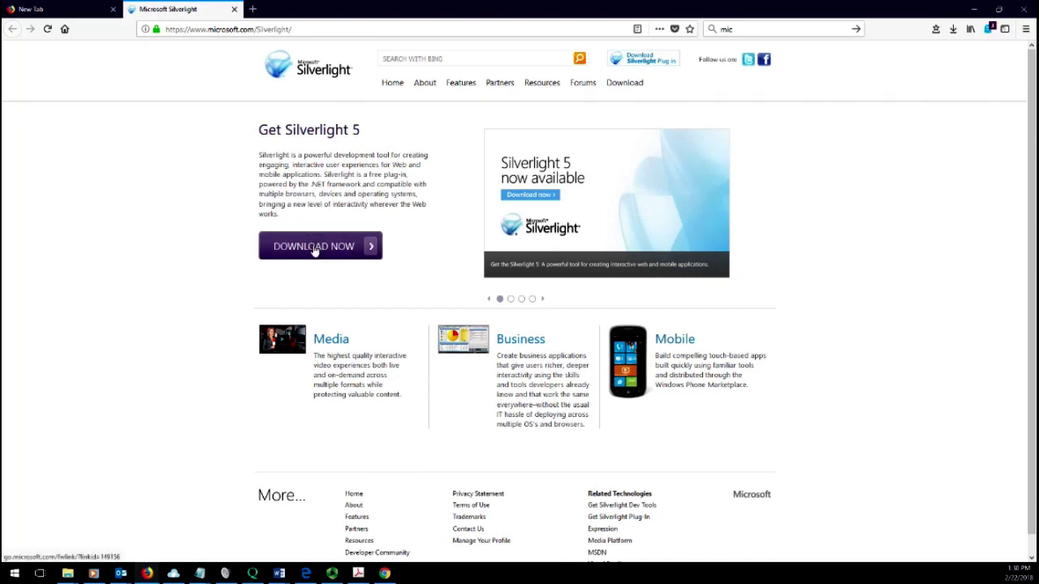
Download the Windows installer Silverlight_x64.exe from the Silverlight page into Downloads\temp2, replacing the existing file
click(315, 251)
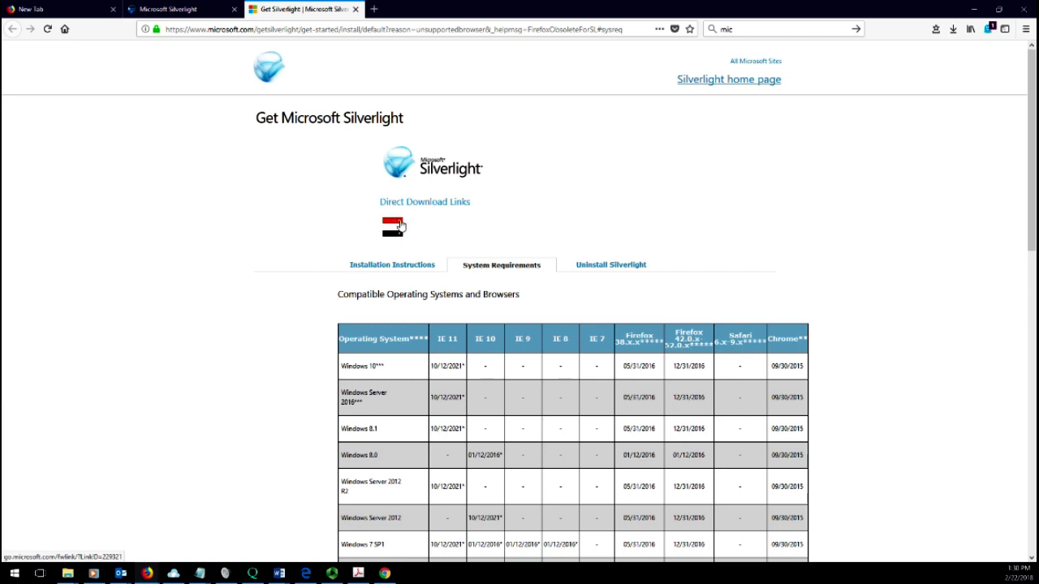
click(400, 225)
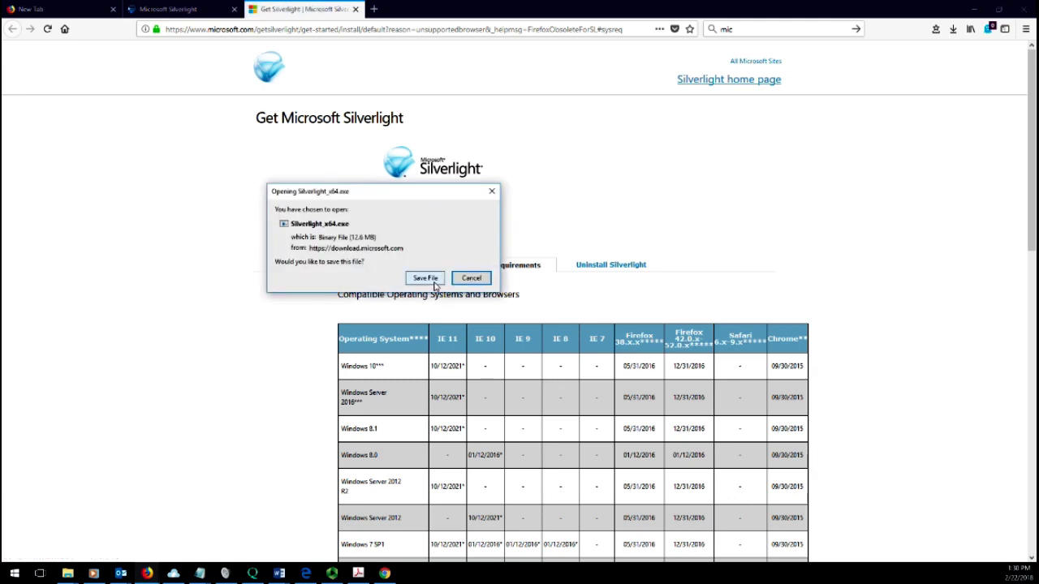
click(434, 281)
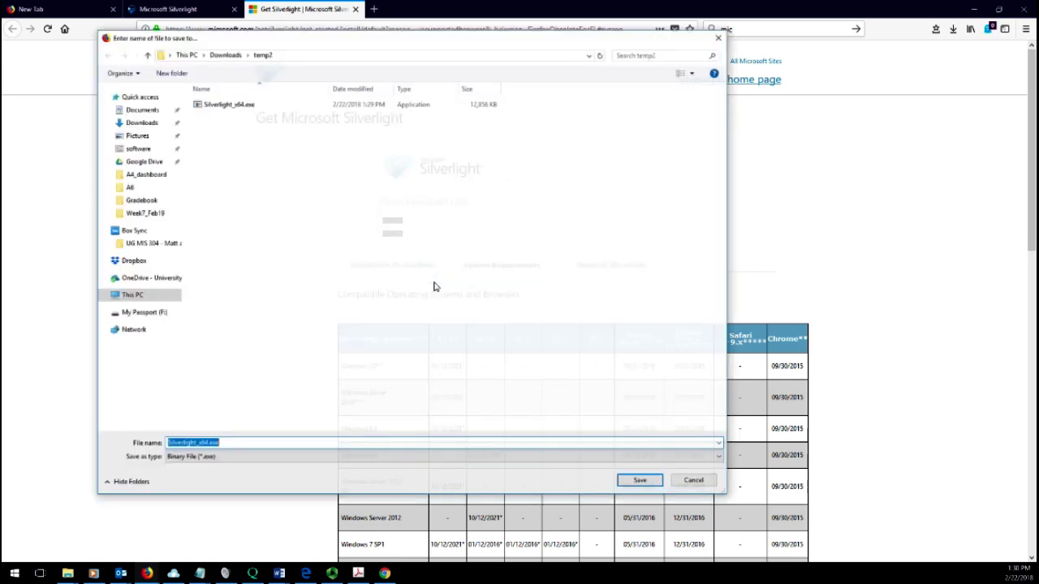
click(640, 481)
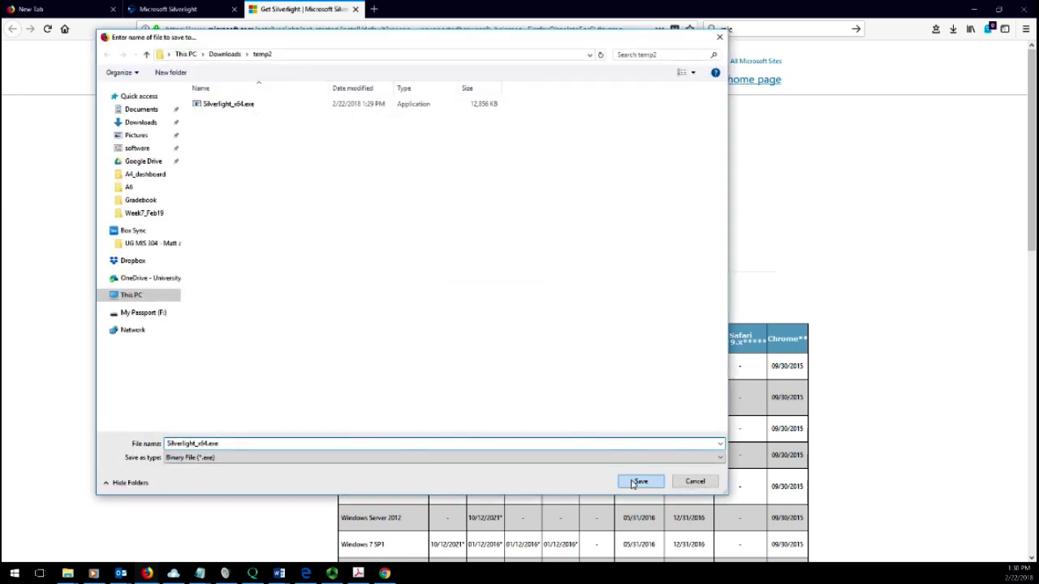
click(545, 287)
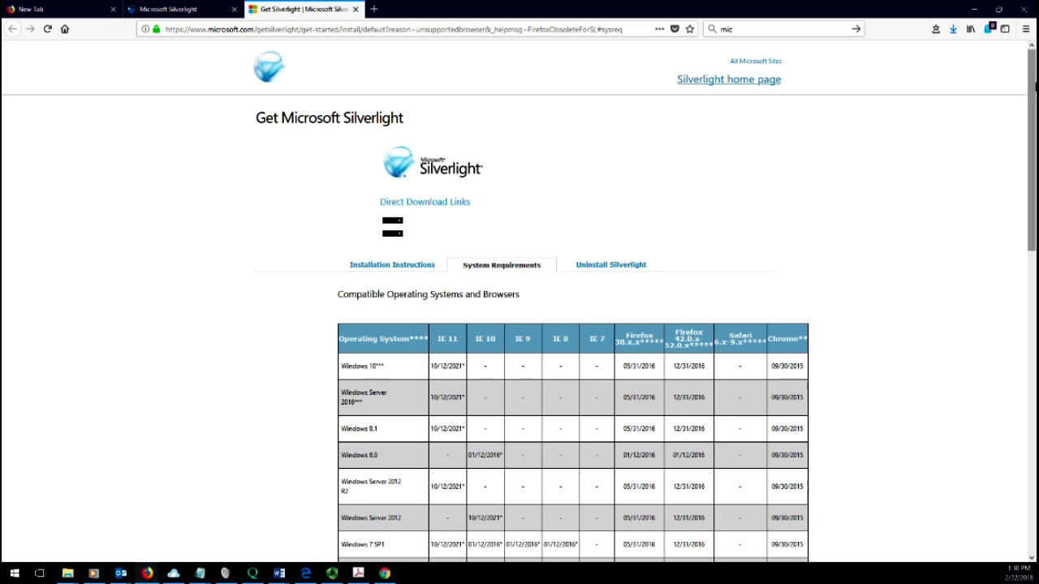
Show the most recent Silverlight_x64.exe download in its containing folder, then return to the browser
click(955, 34)
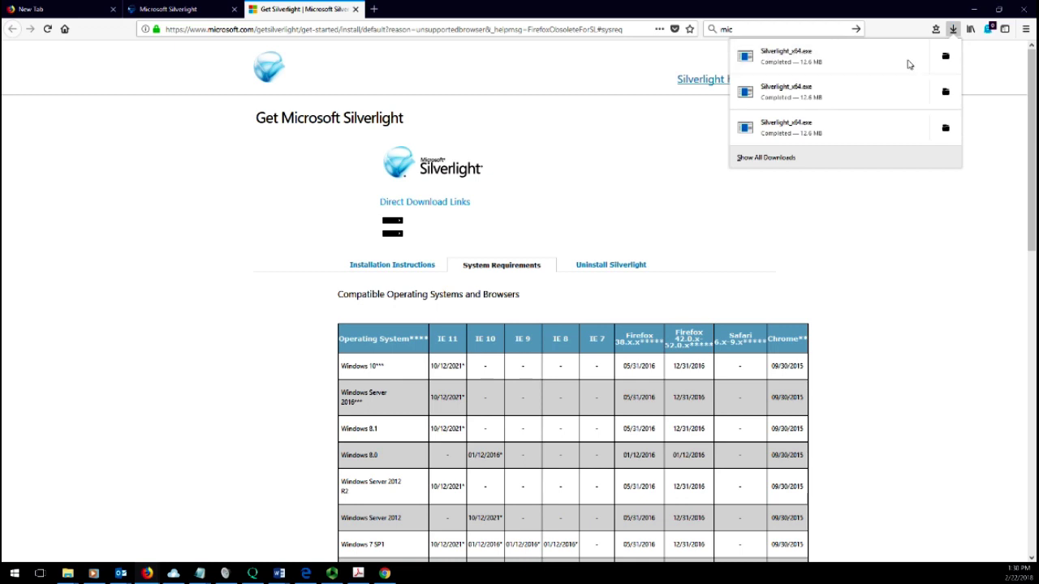
click(945, 57)
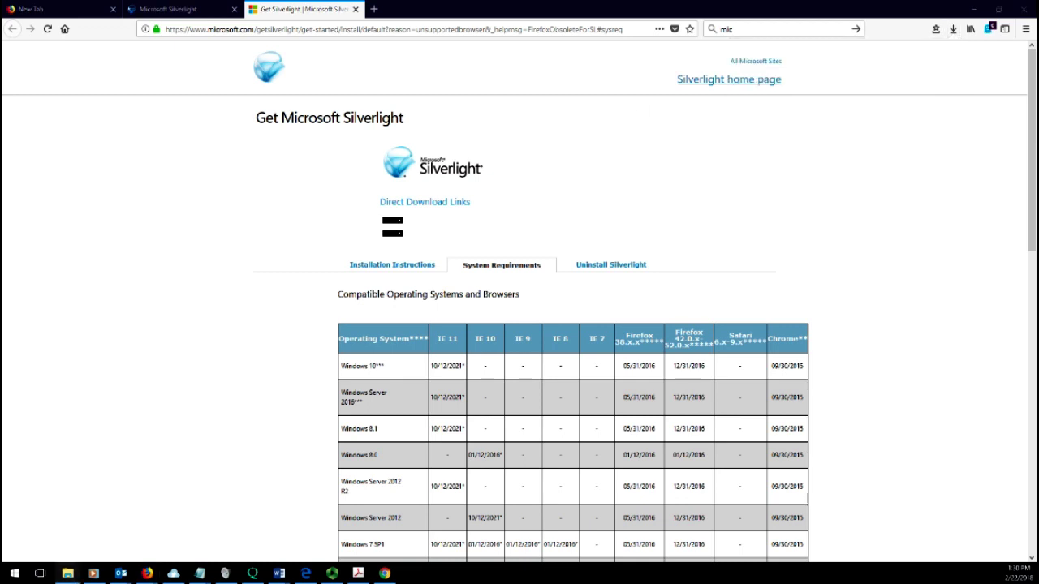
click(568, 112)
click(175, 9)
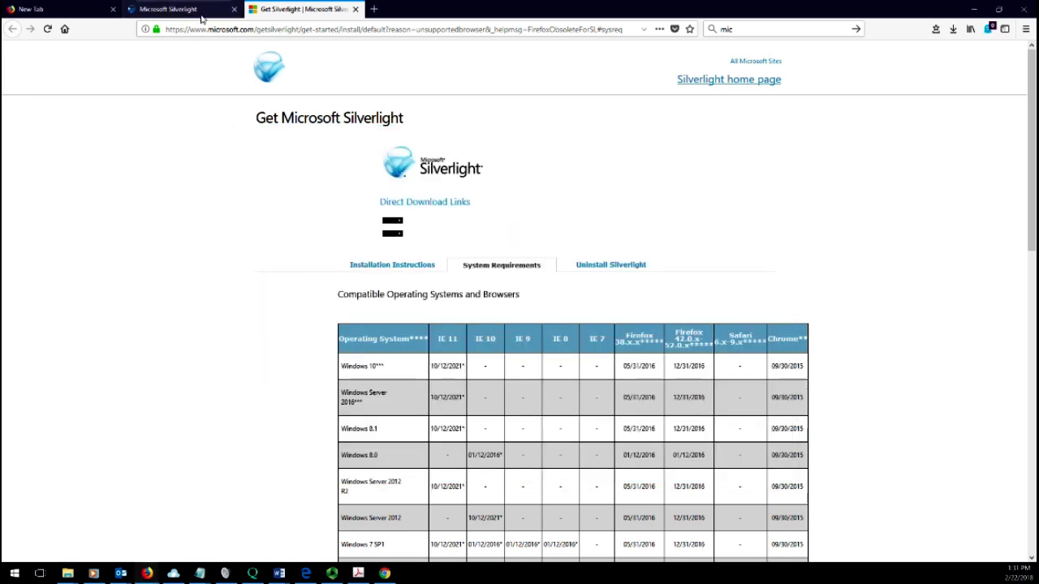
click(276, 31)
key(ctrl+c)
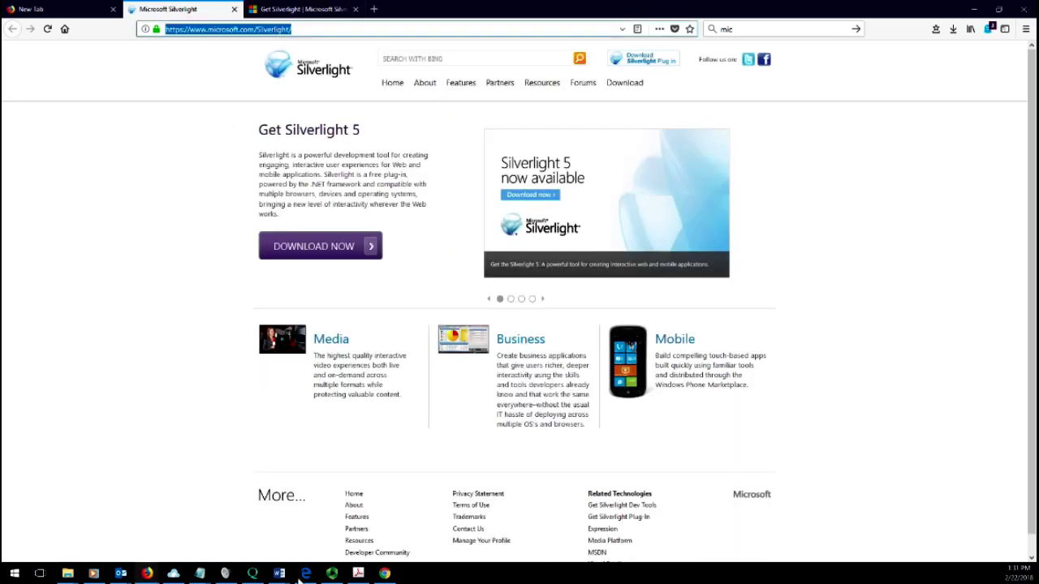
click(385, 573)
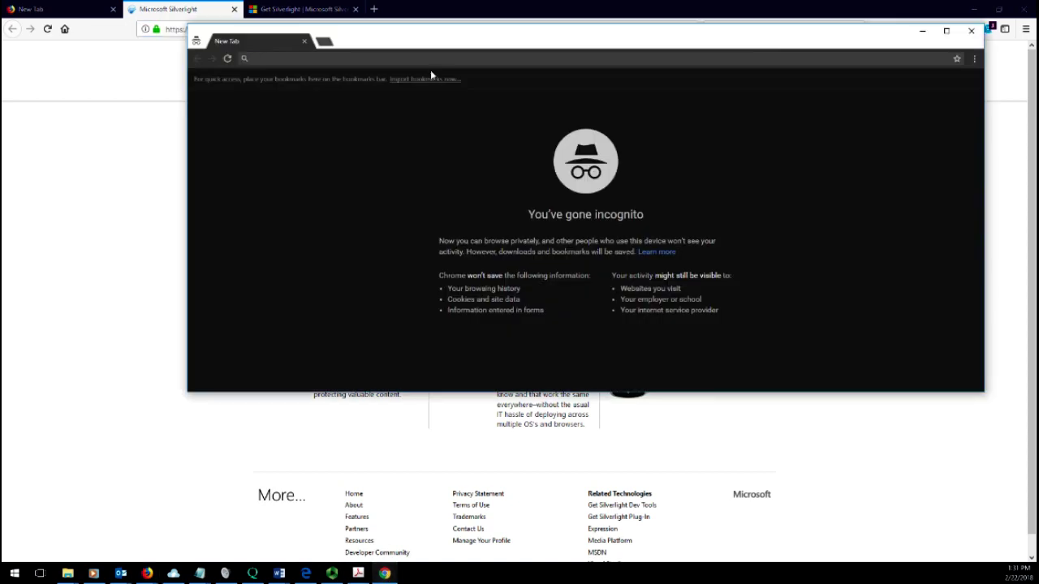
key(ctrl+v)
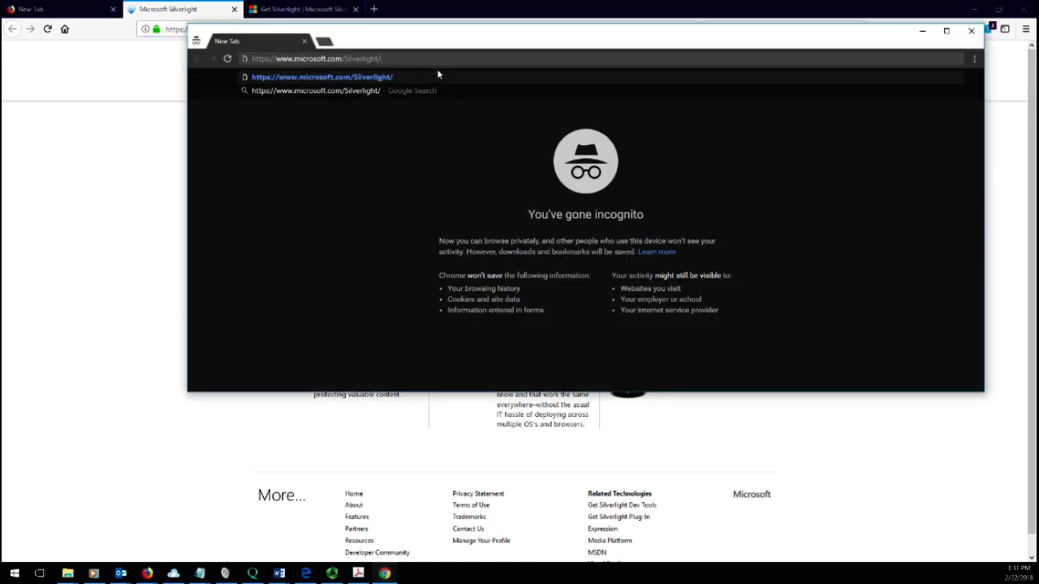
key(Return)
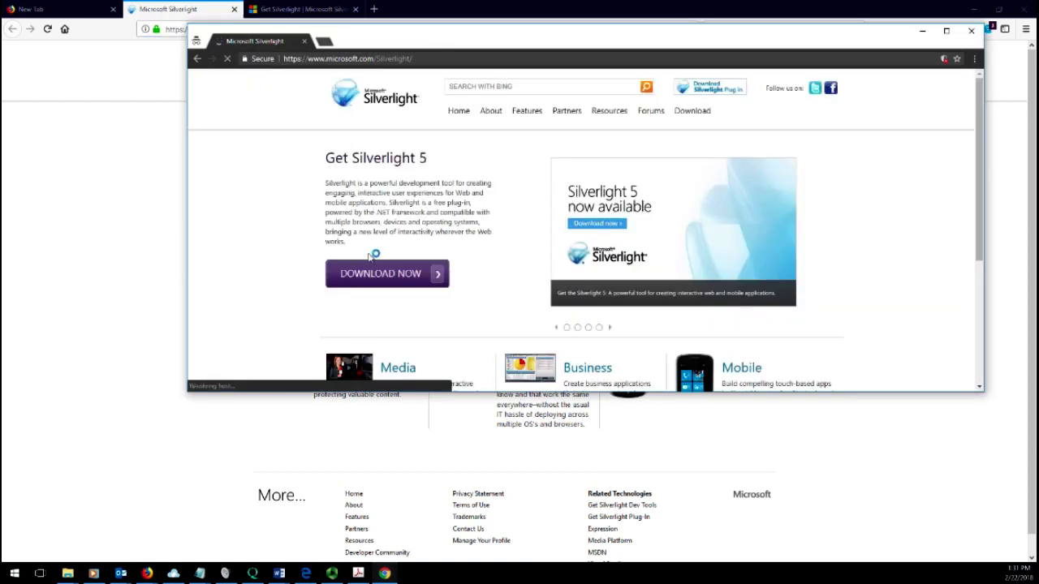
Download the Windows Silverlight installer in Chrome and show the downloaded file in its folder
click(373, 276)
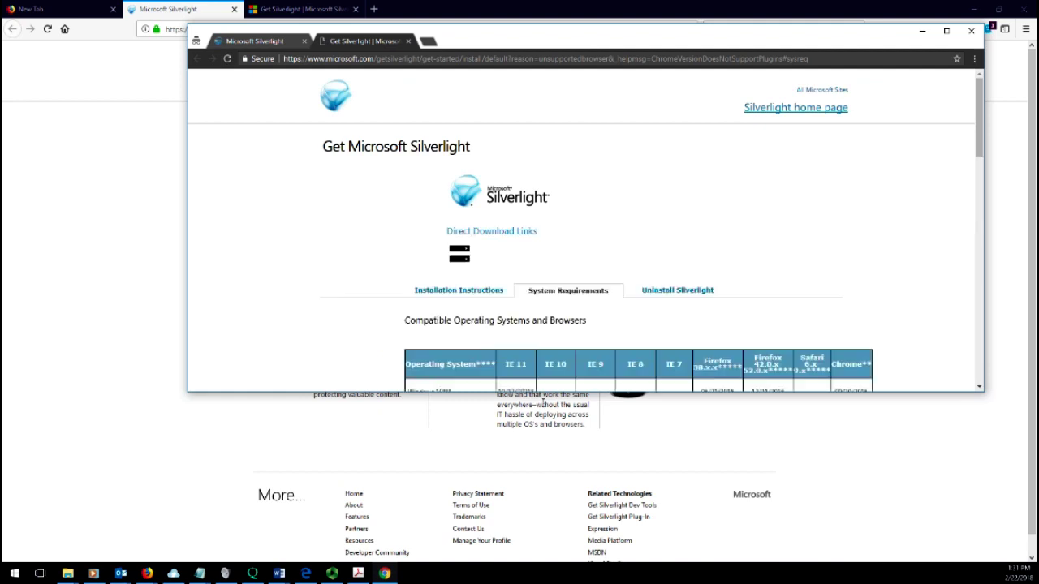
click(459, 253)
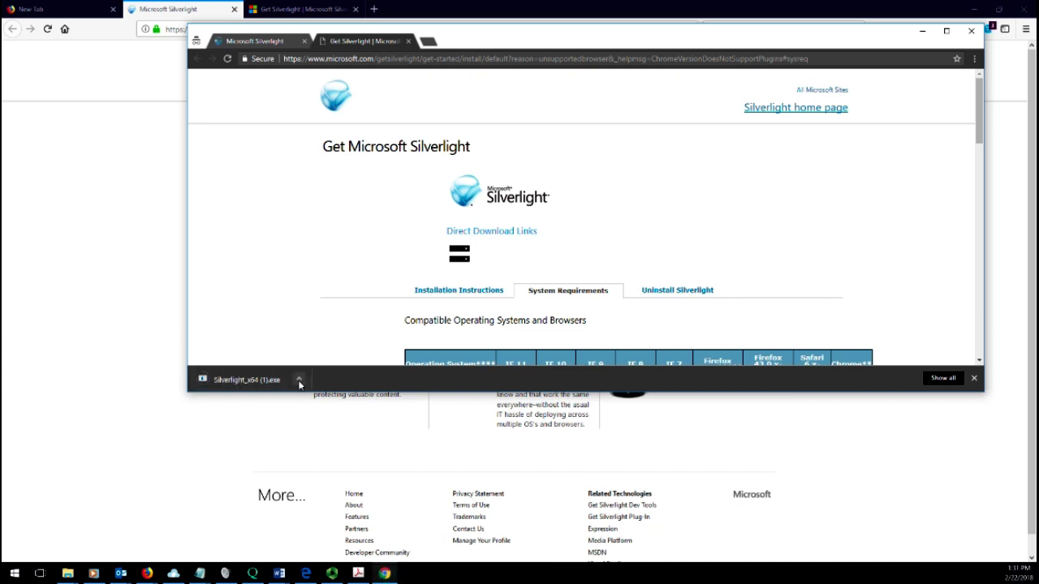
click(298, 380)
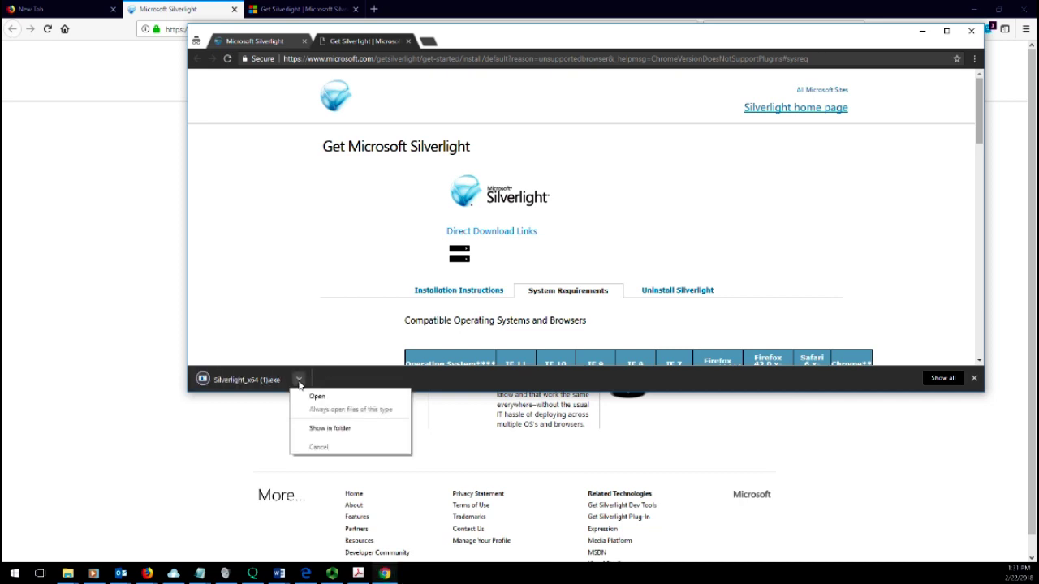
click(328, 430)
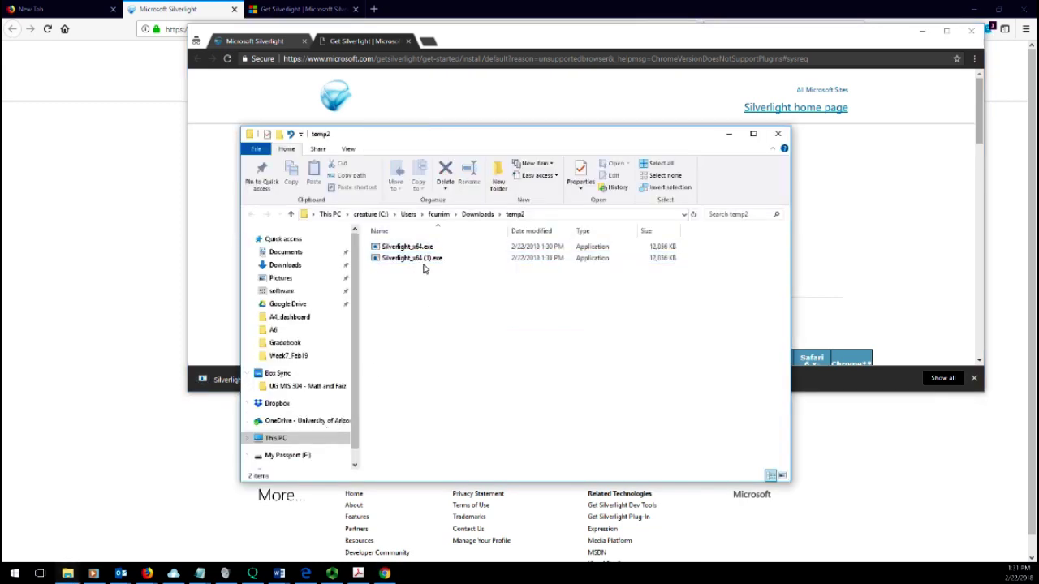
Delete Silverlight_x64 (1).exe and Silverlight_x64.exe from the temp2 folder
key(Delete)
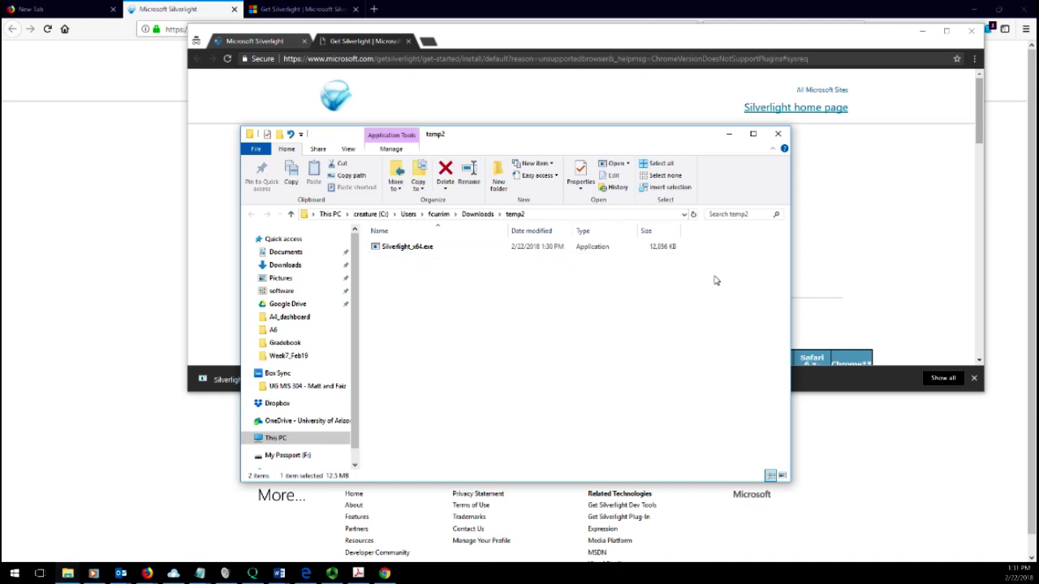
click(438, 247)
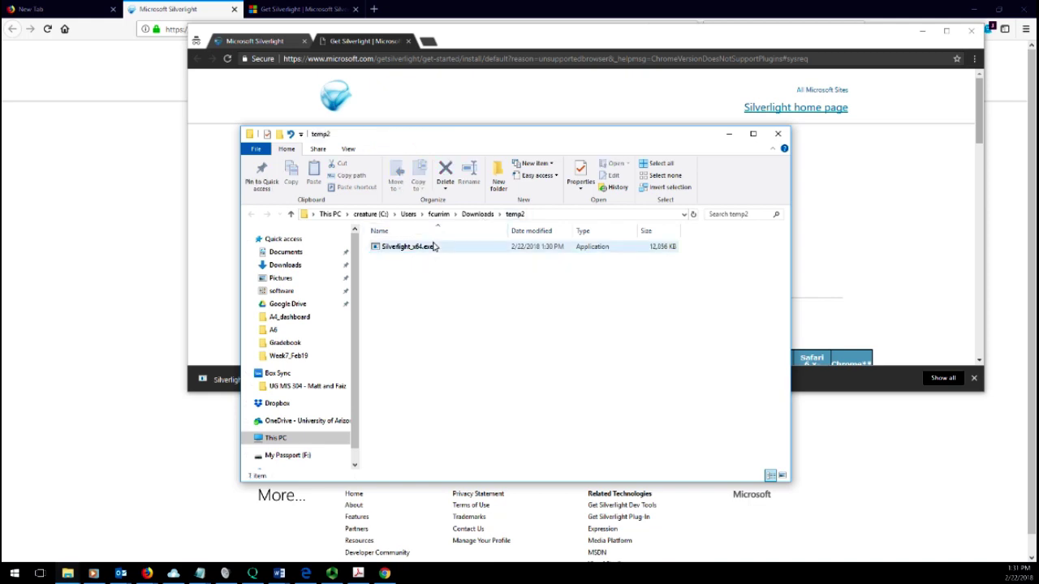
click(451, 183)
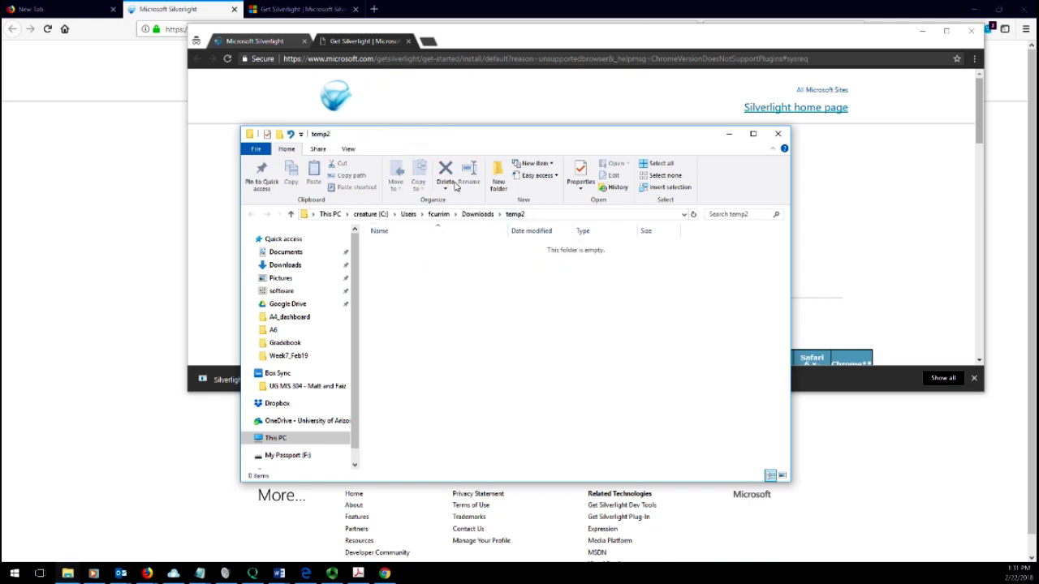
click(366, 42)
click(306, 574)
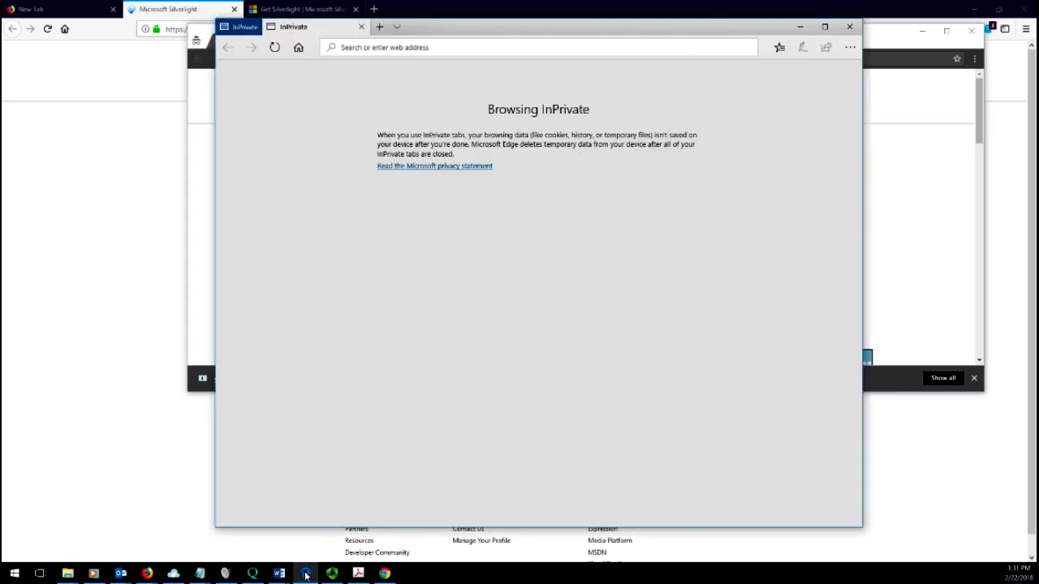
text(https://www.microsoft.com/Silverlight/)
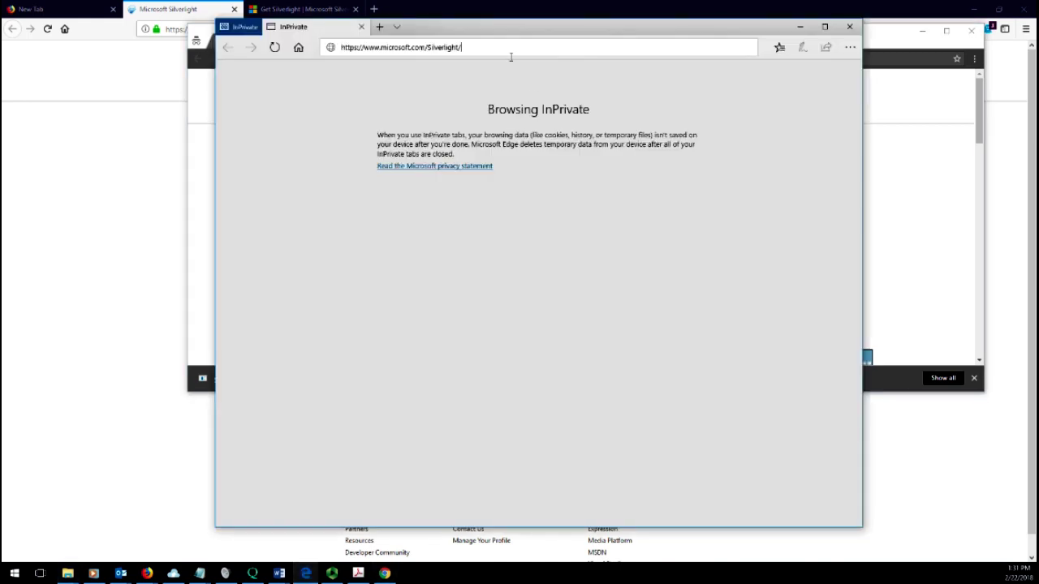
key(Return)
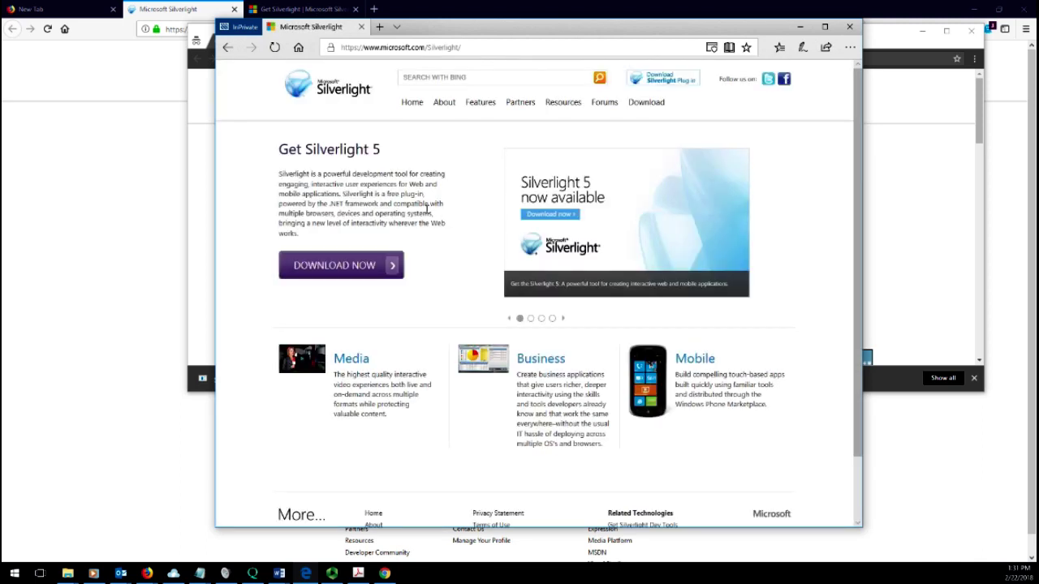
Download and save the Windows installer Silverlight_x64.exe in Edge, then open the folder containing it
click(339, 272)
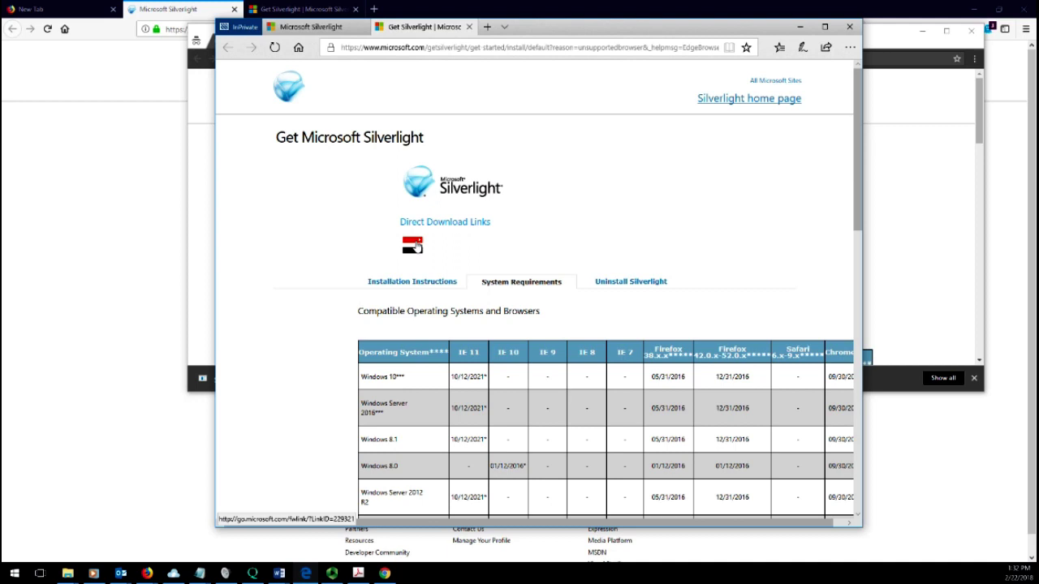
click(415, 247)
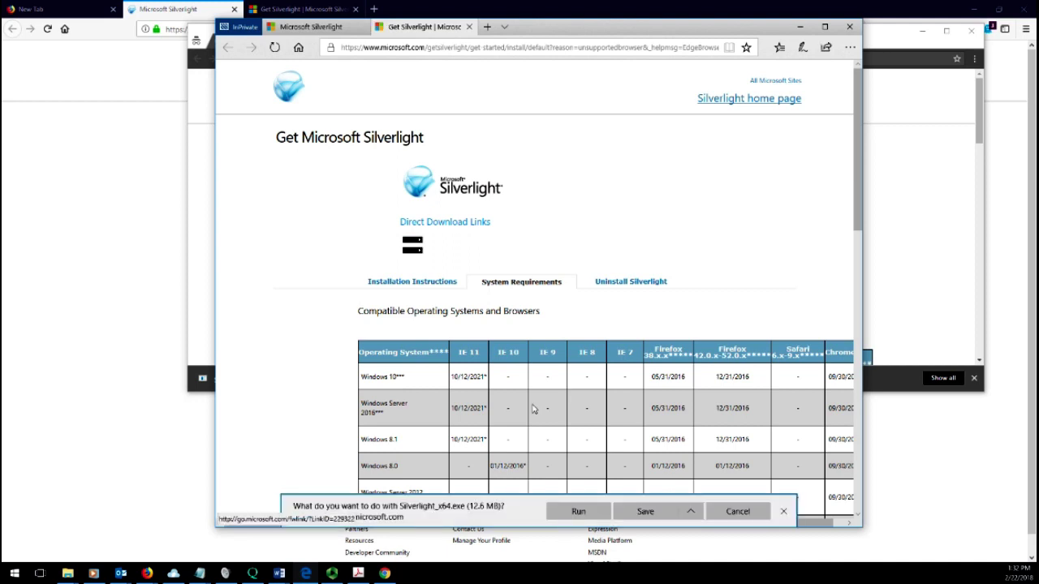
click(645, 511)
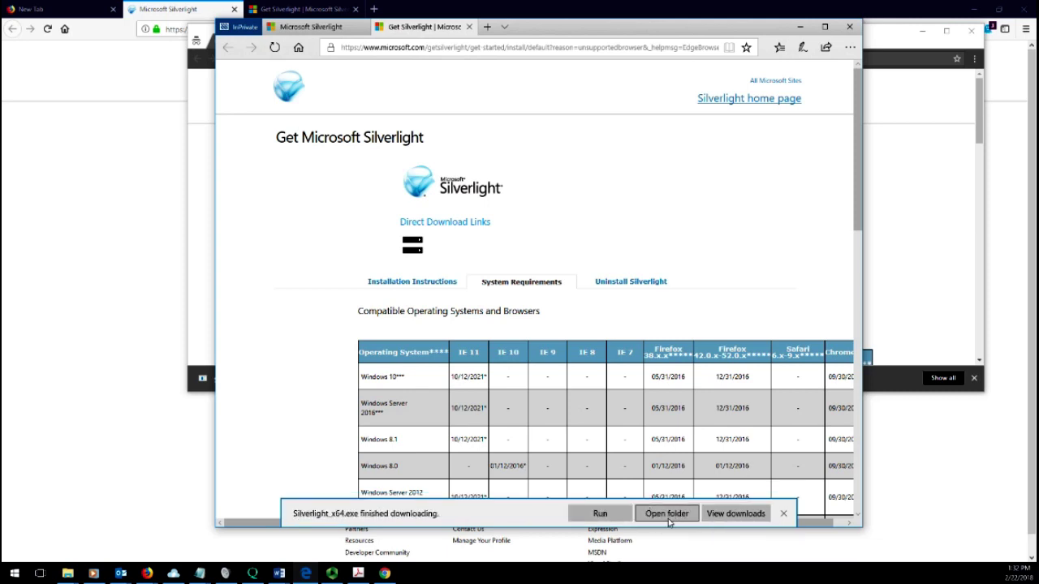
click(671, 521)
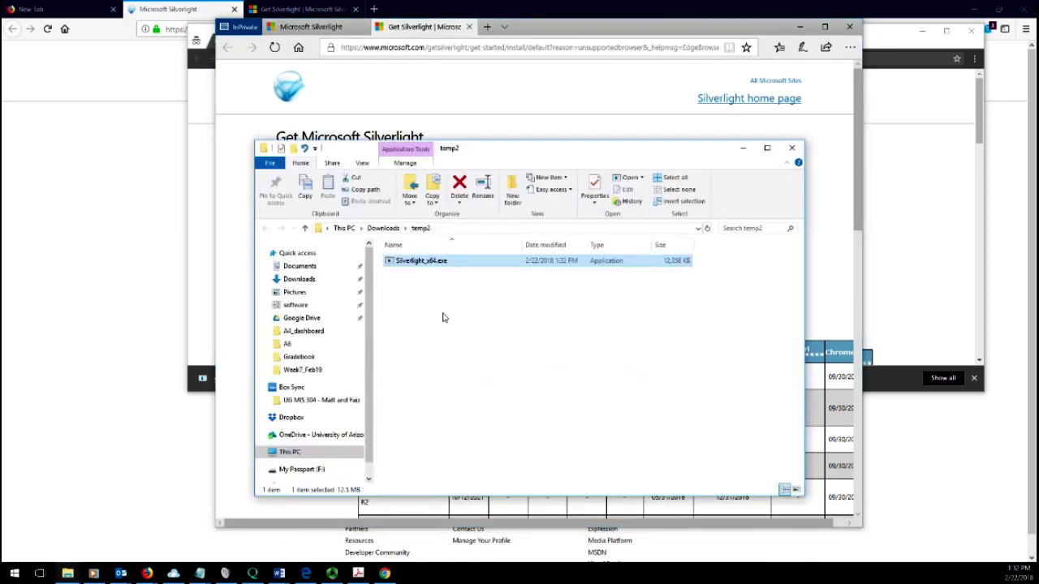
Run Silverlight_x64.exe in the temp2 folder as administrator
right_click(438, 265)
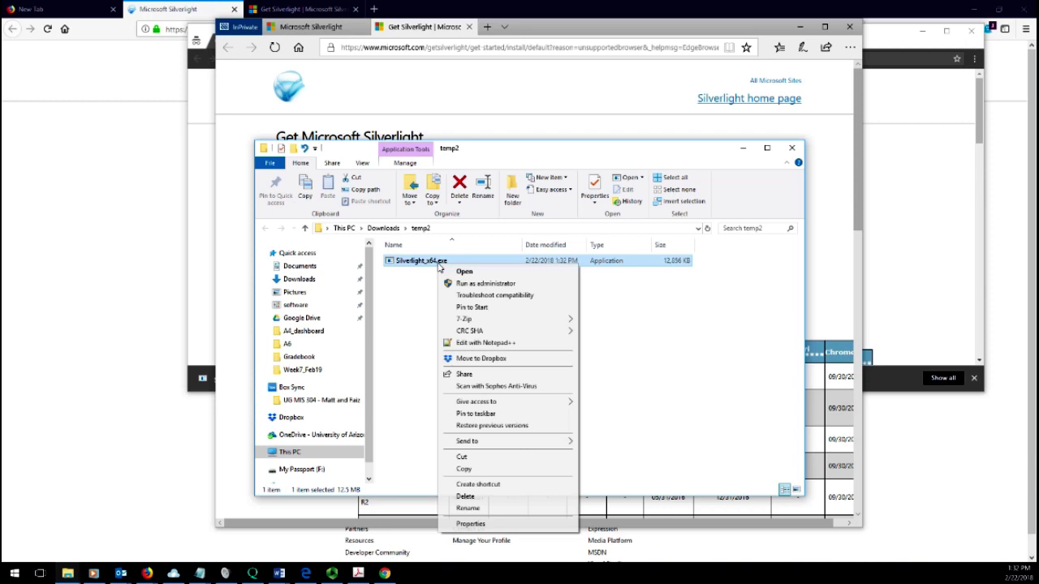
right_click(425, 276)
click(434, 264)
right_click(434, 264)
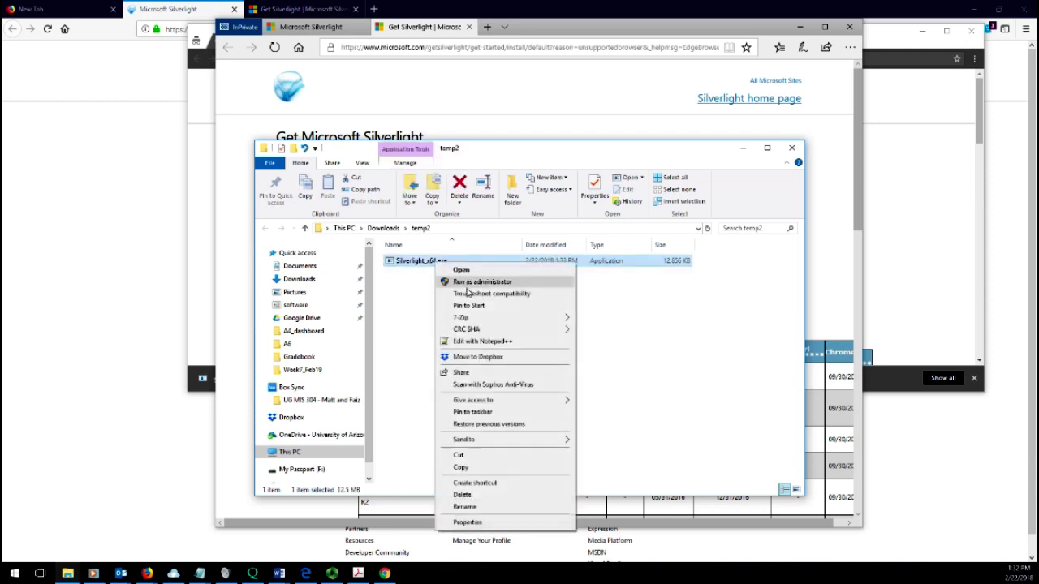
click(487, 284)
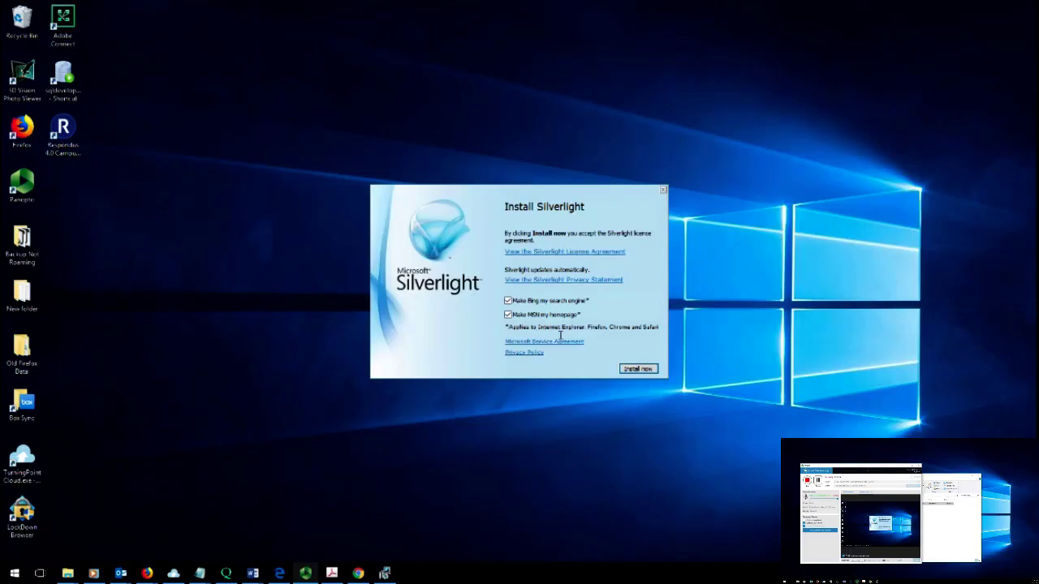
Decline MSN as homepage and Bing as search engine in the Silverlight installer, then close it without installing
click(507, 314)
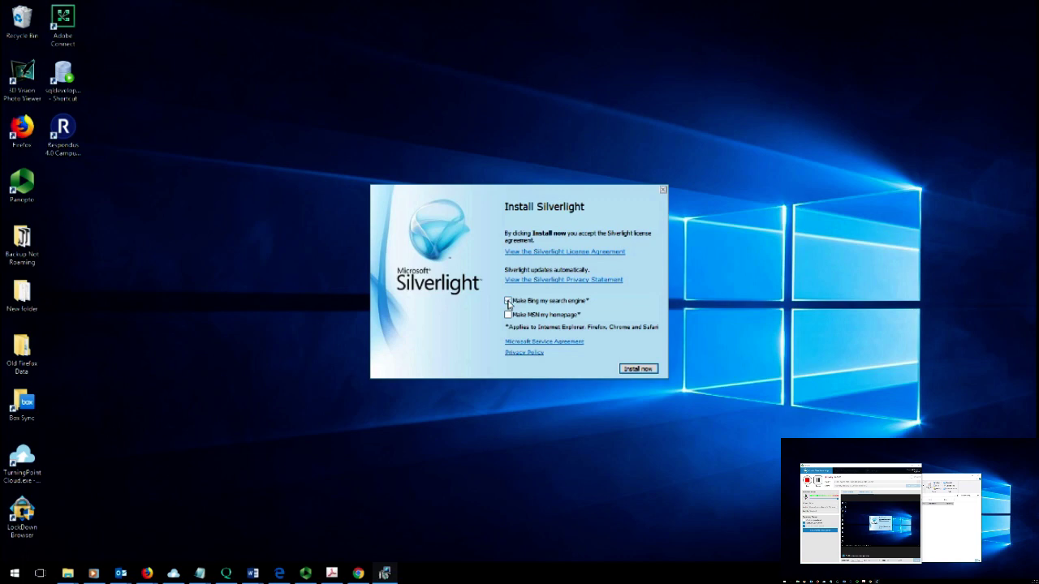
click(508, 301)
click(662, 191)
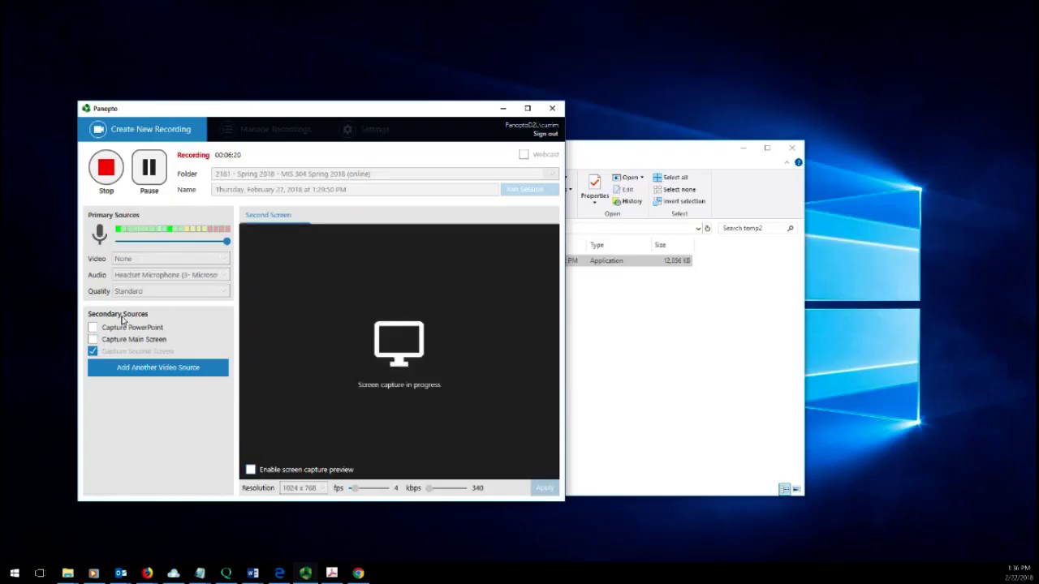
Minimize the Panopto window and launch Silverlight_x64.exe from the temp2 folder again with administrator rights
click(503, 108)
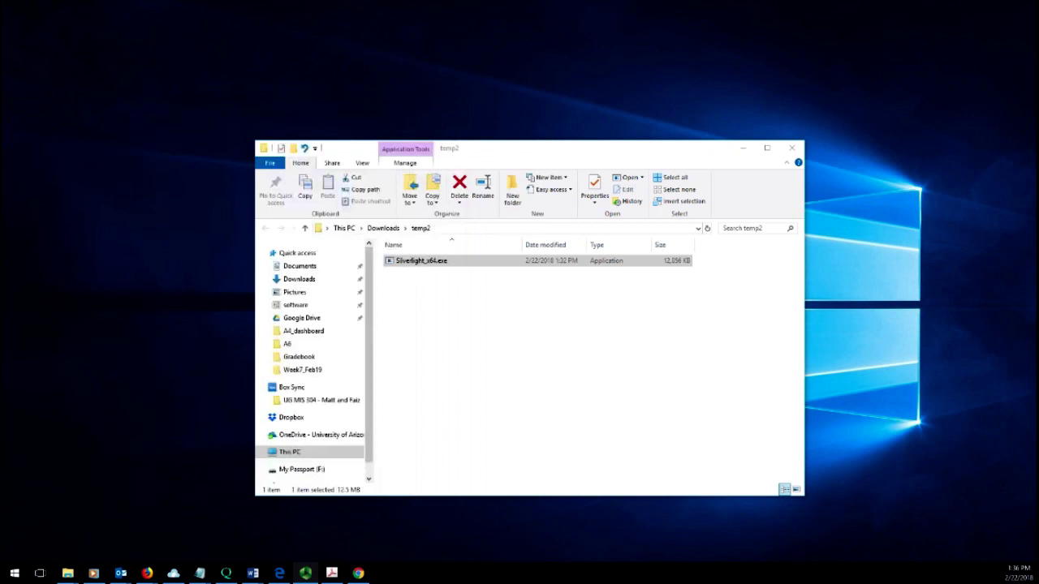
right_click(434, 265)
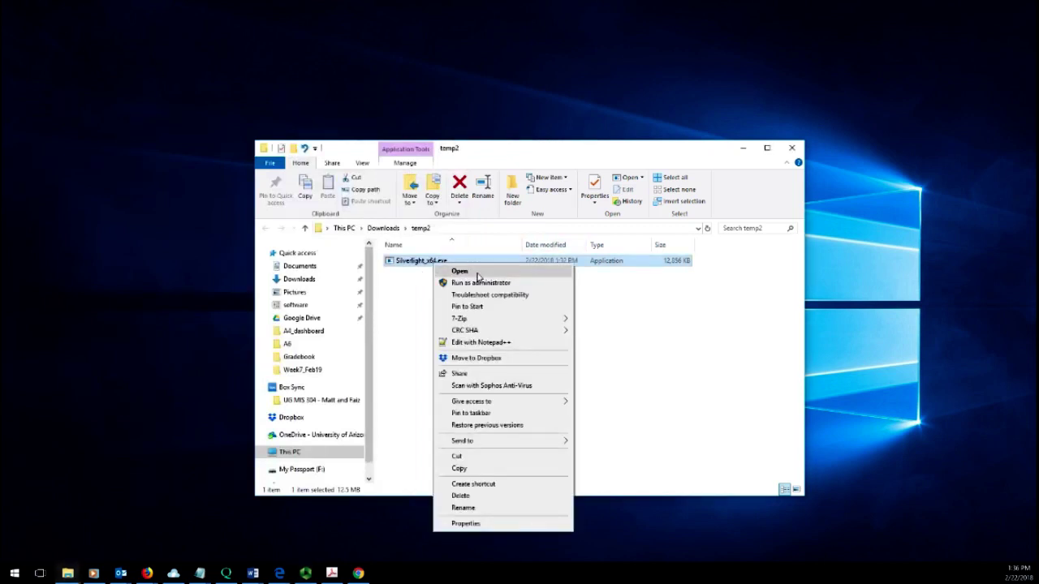
double_click(411, 265)
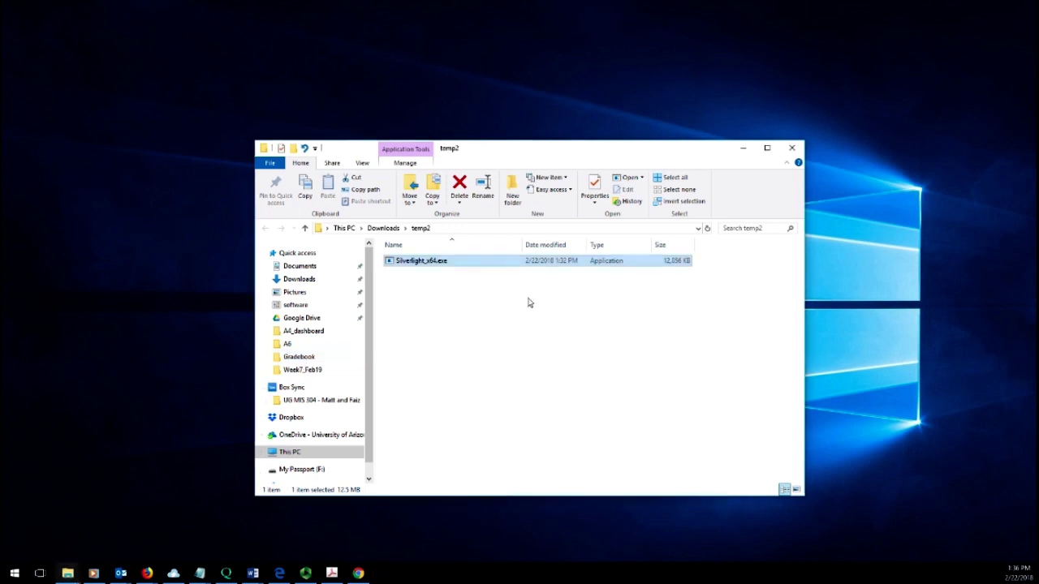
right_click(439, 260)
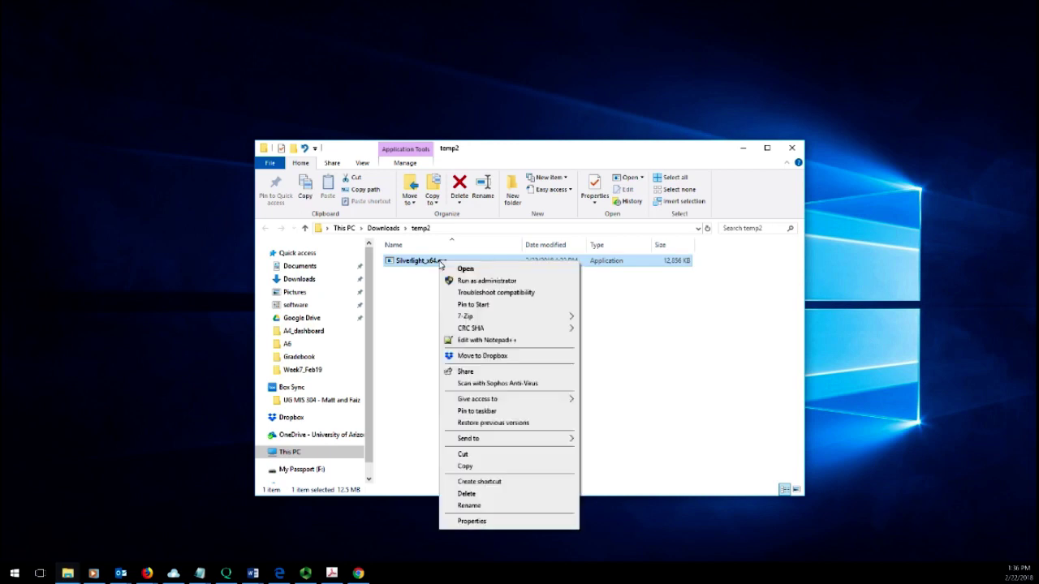
click(485, 280)
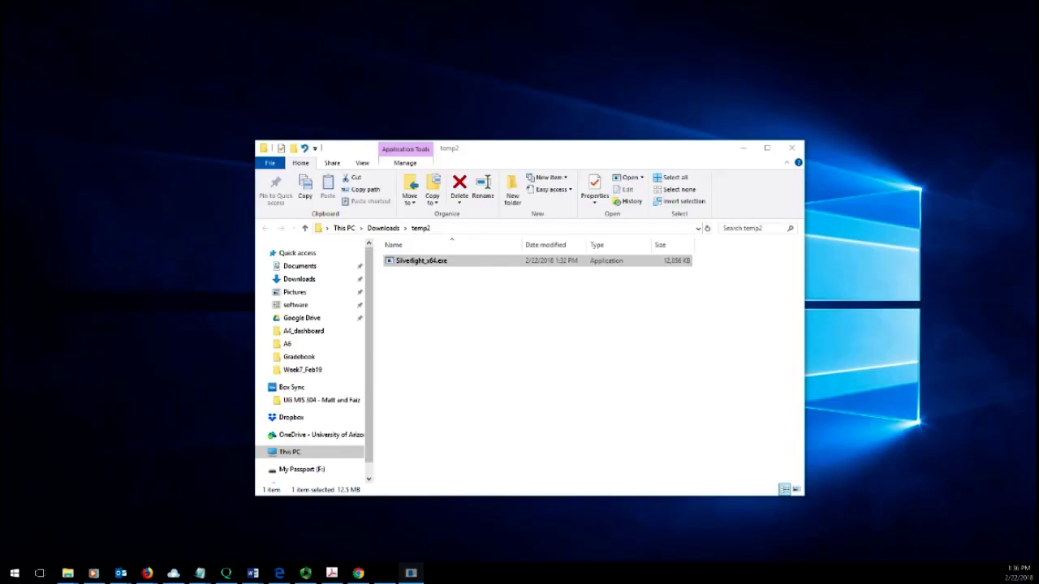